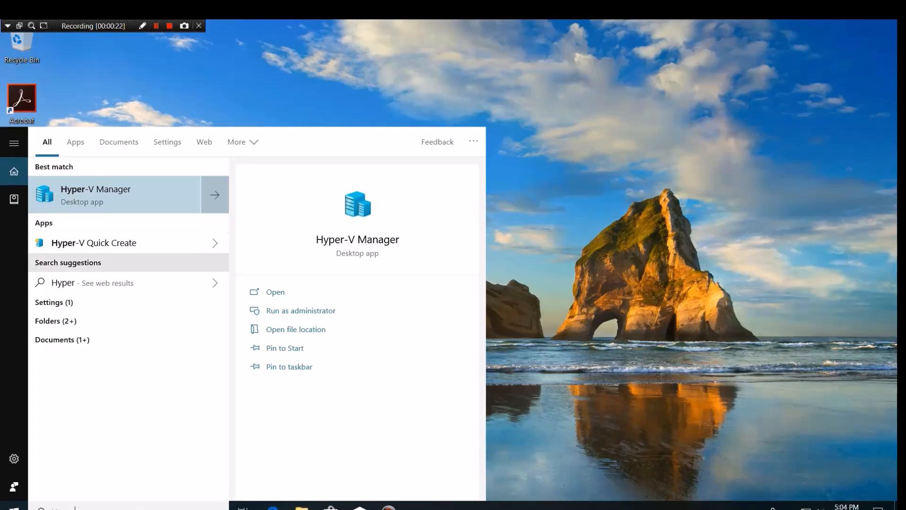
Step: Launch Hyper-V Manager and connect to the running Windows10 virtual machine
key("Return")
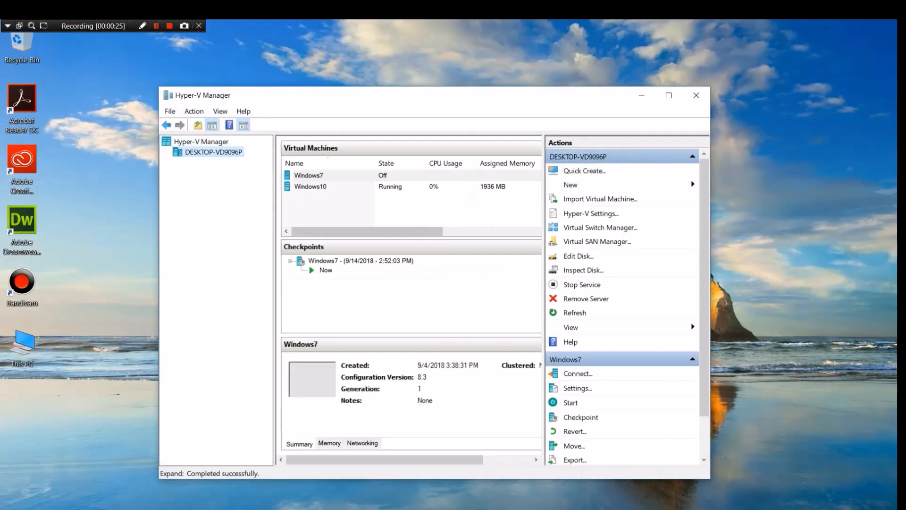
left_click(368, 186)
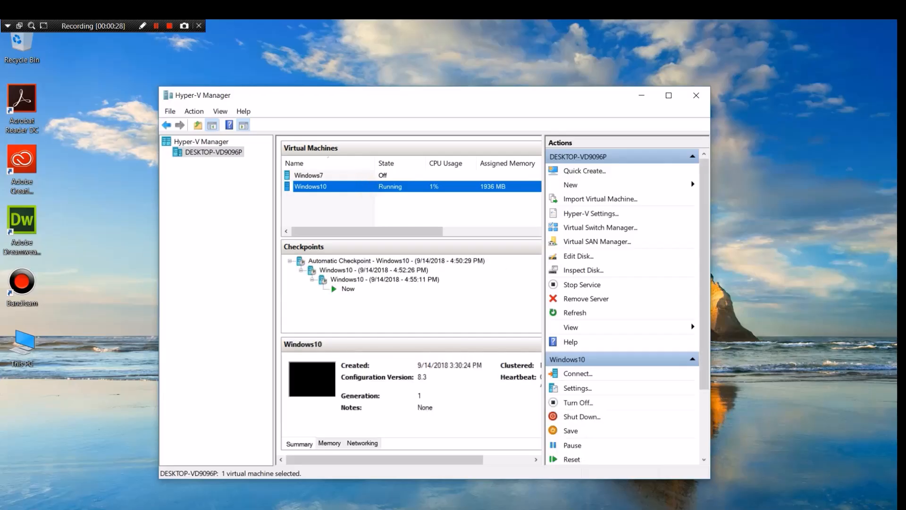
left_click(267, 255)
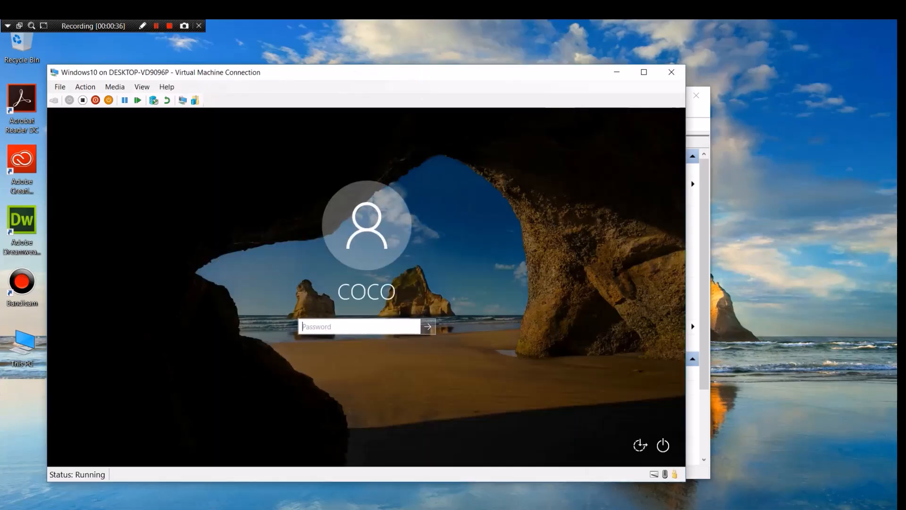
Step: Enter the account password to sign in to the Windows10 guest
type("•")
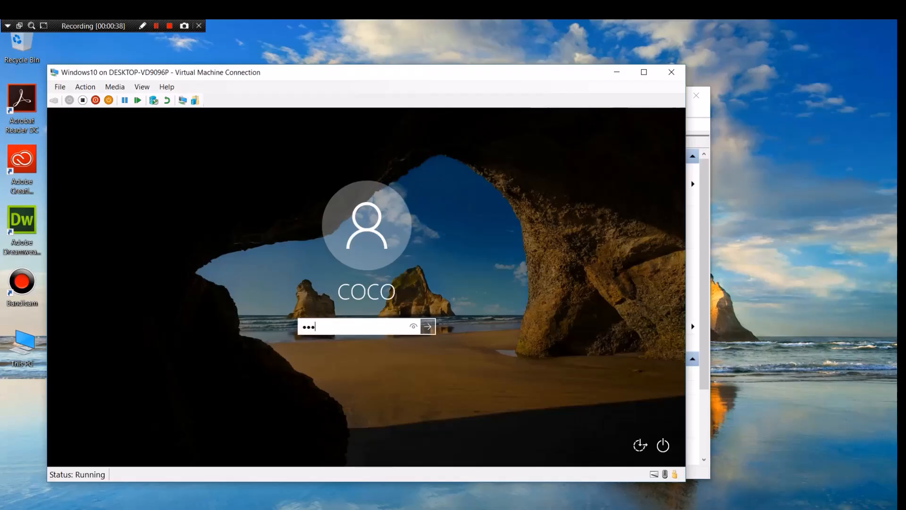
key("Return")
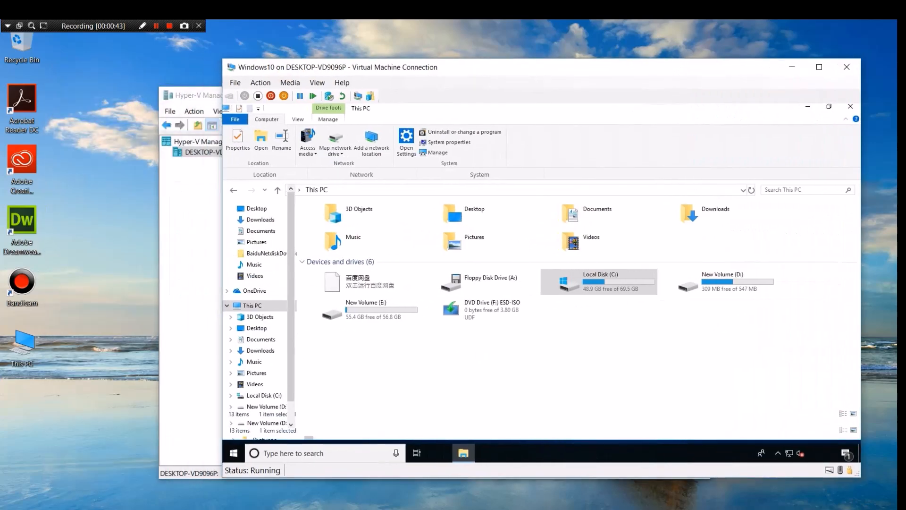
Step: Copy the host's full computer name from its System Properties
right_click(20, 342)
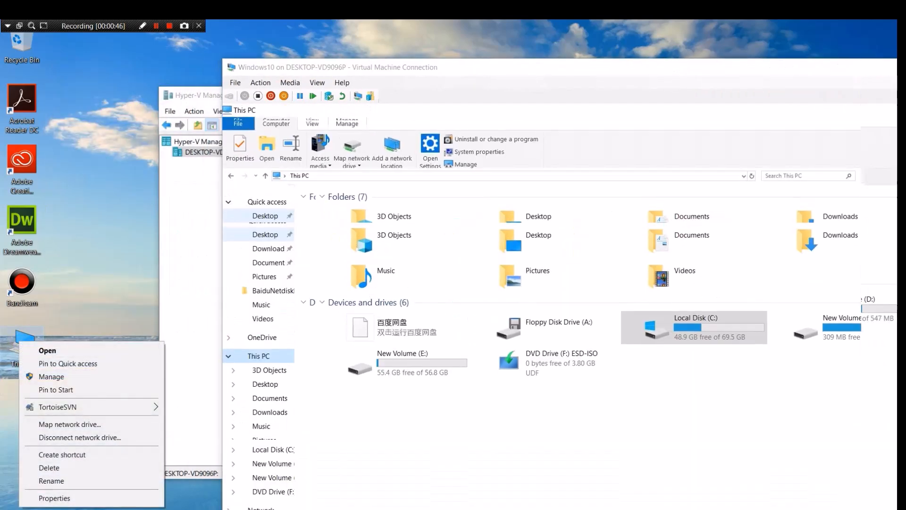
left_click(66, 498)
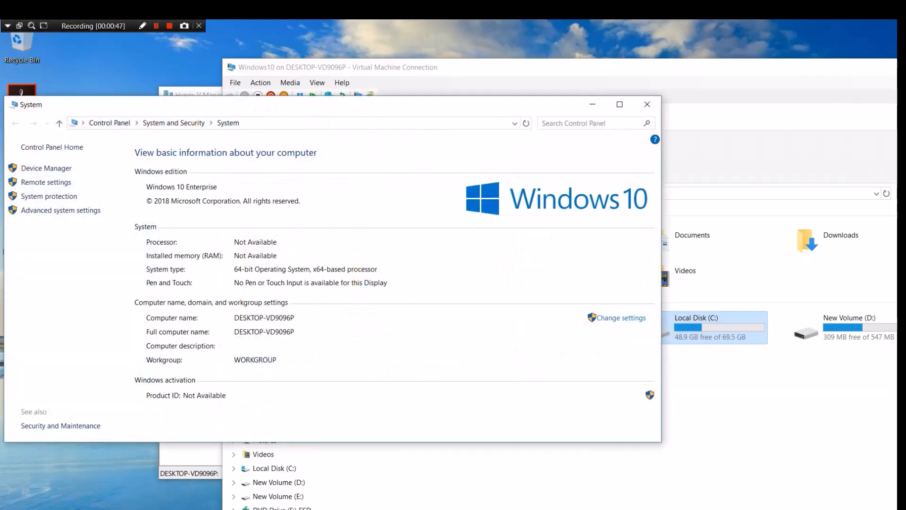
left_click(601, 319)
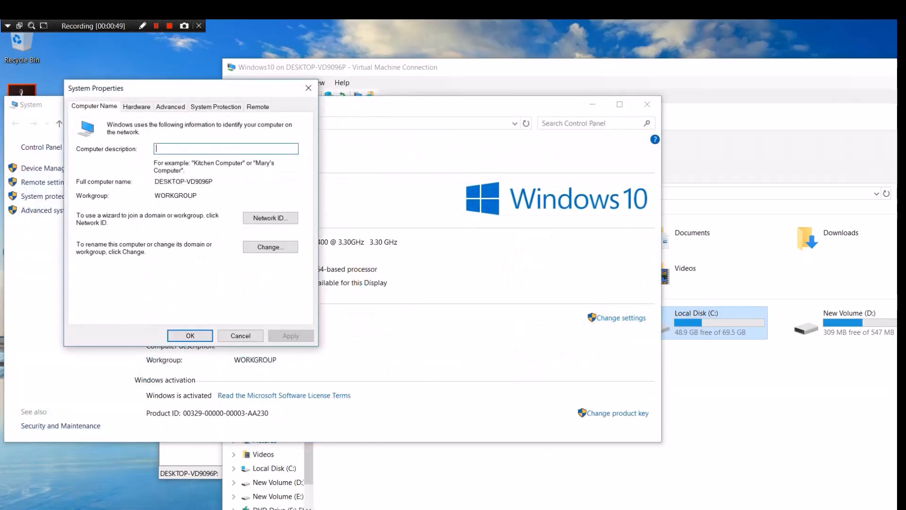
left_click_drag(213, 181, 159, 182)
right_click(156, 182)
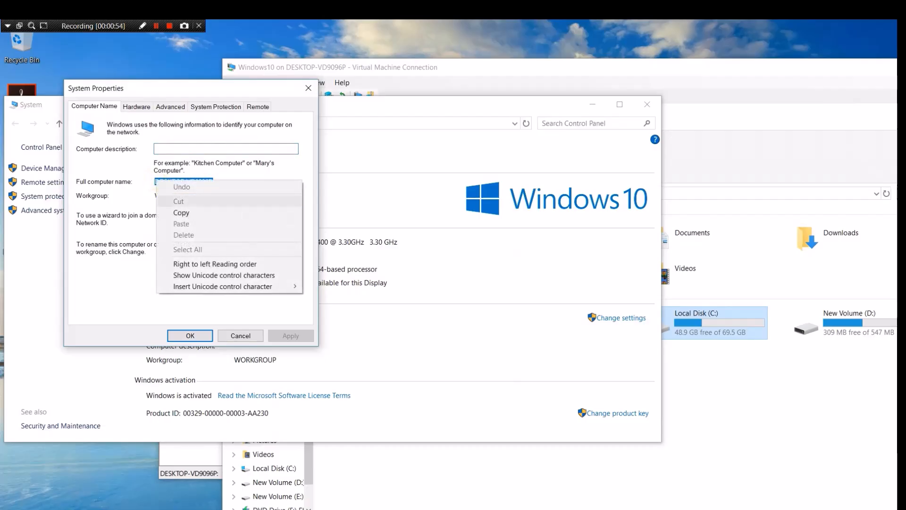
left_click(173, 212)
Step: In the guest's This PC, start the Map network drive wizard
left_click(746, 411)
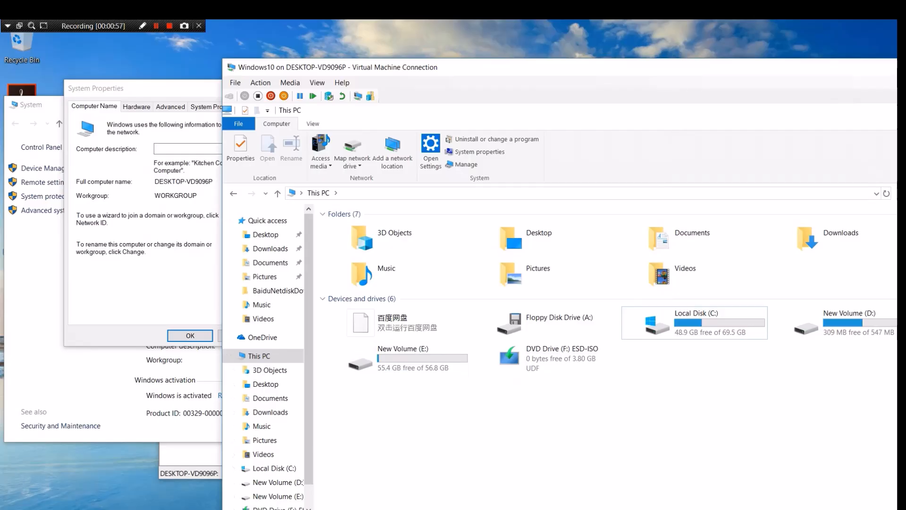
left_click(281, 357)
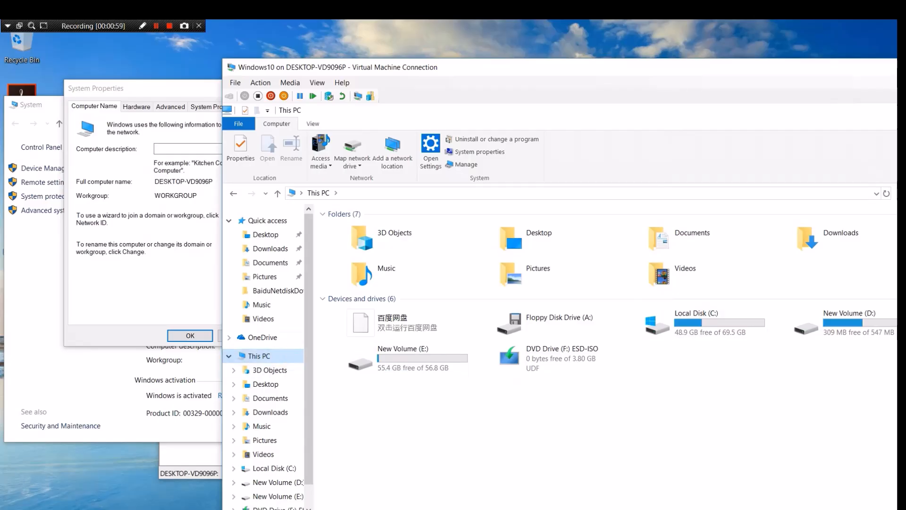
left_click(352, 162)
left_click(376, 178)
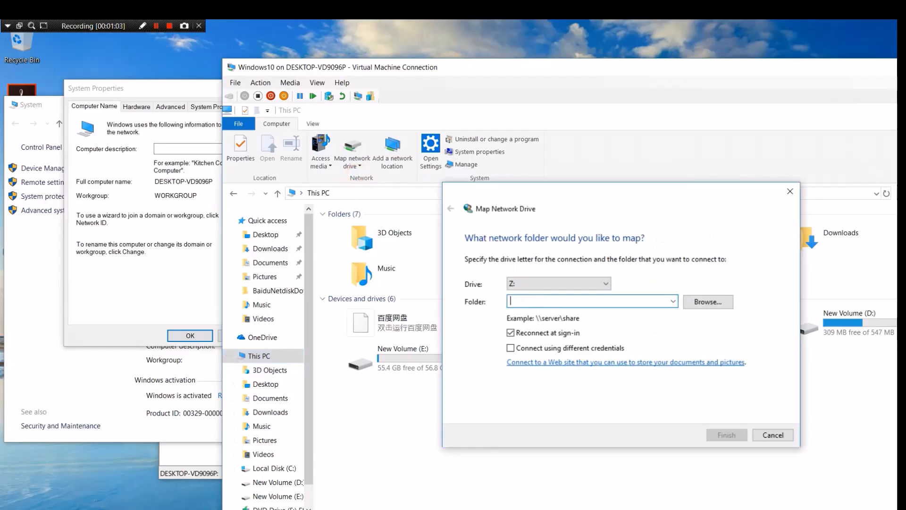
Step: Map \\DESKTOP-VD9096P\Share as drive Z: and close the opened Share (Z:) window
type("\\\\")
key("ctrl+v")
type("\\Share")
key("Return")
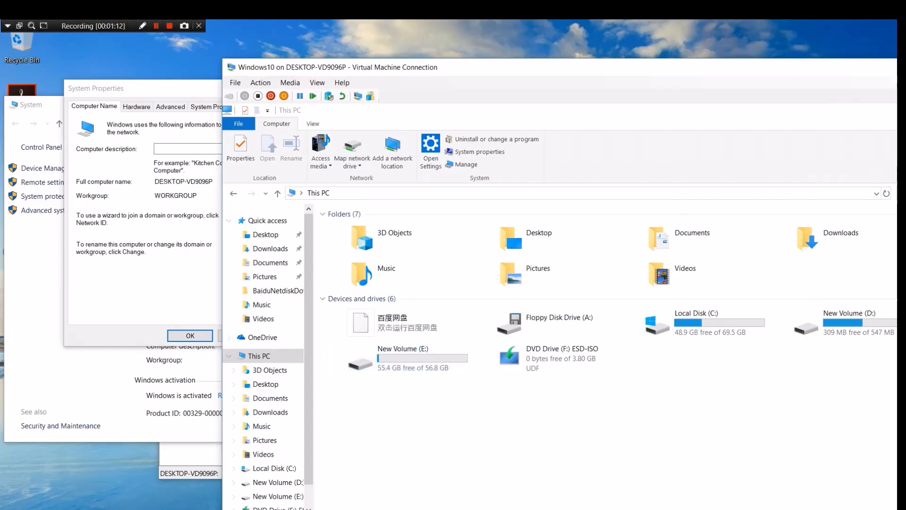
left_click_drag(767, 157, 486, 200)
left_click(661, 198)
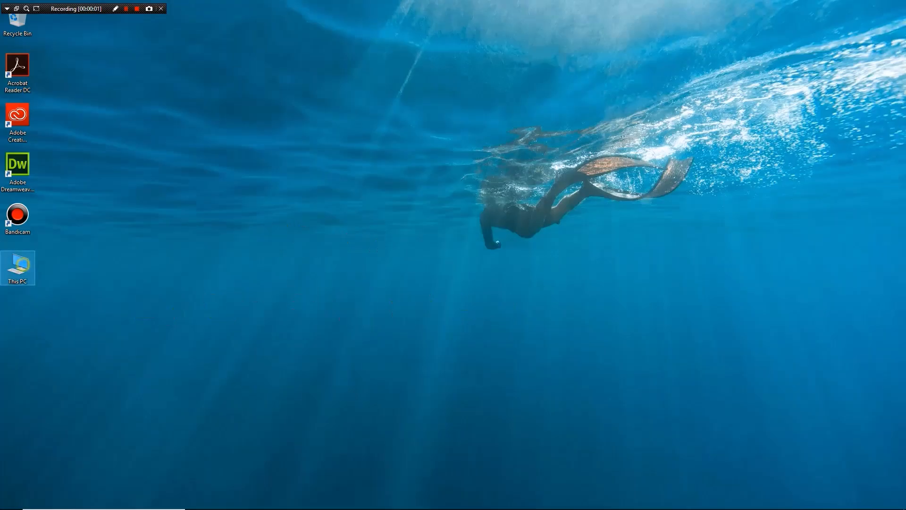
Step: In Disk Management, start a new VHD saved as D:\VHD\VHD-shared
right_click(23, 265)
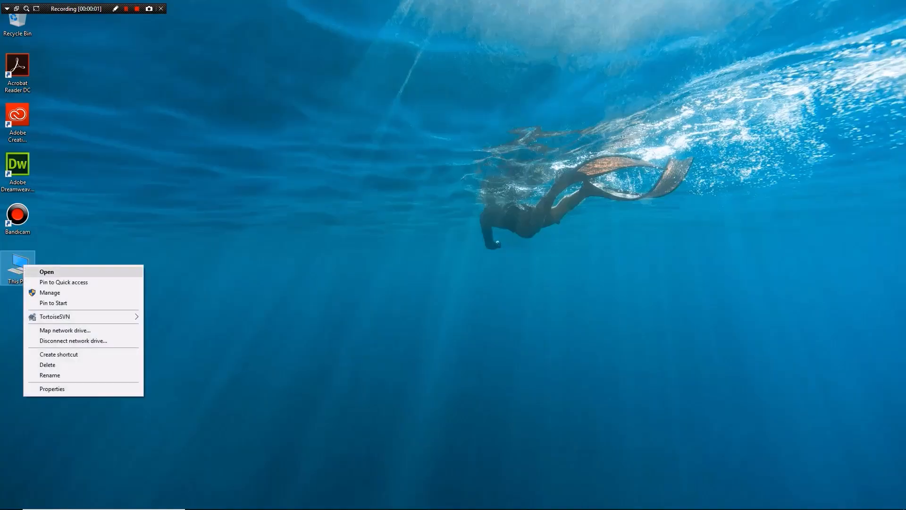
left_click(50, 293)
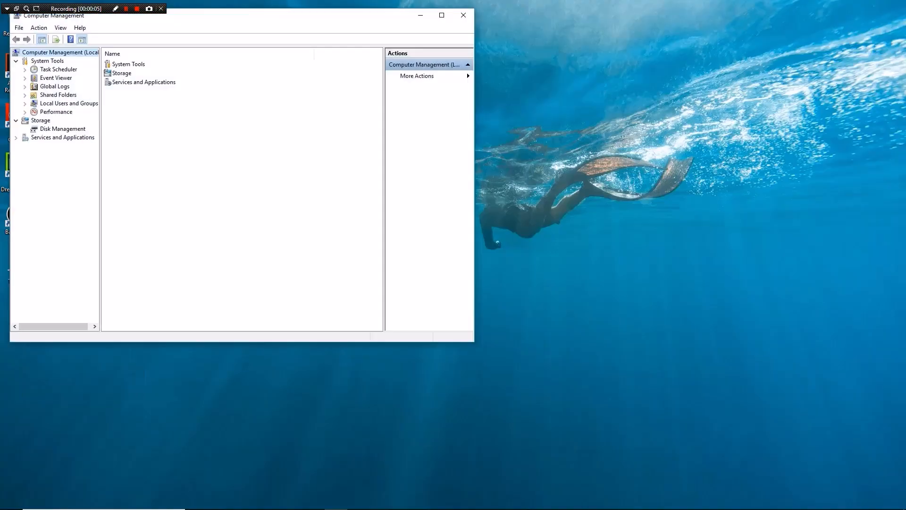
left_click(66, 129)
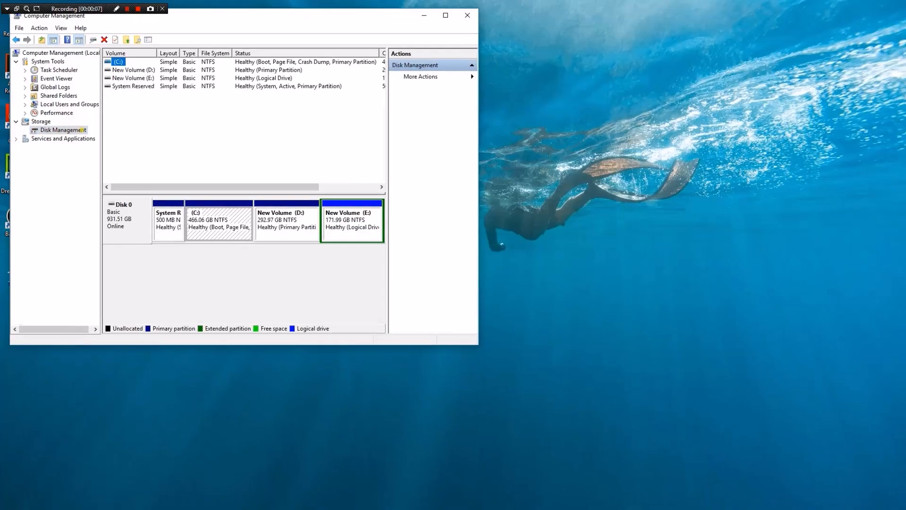
right_click(82, 130)
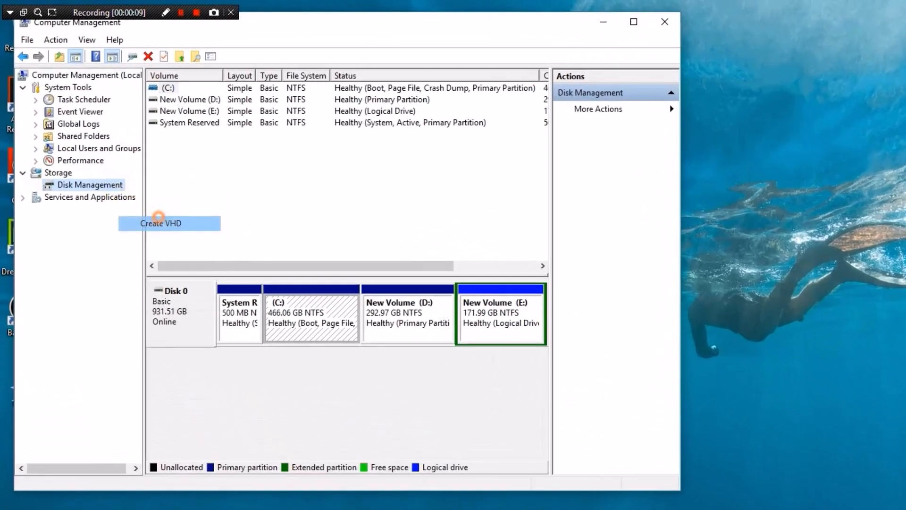
left_click(161, 223)
left_click(442, 162)
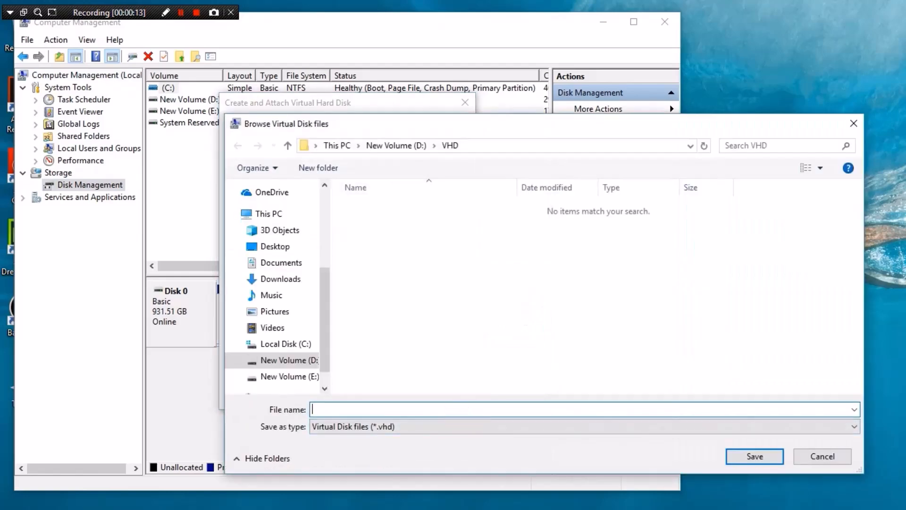
type("VHD-shared")
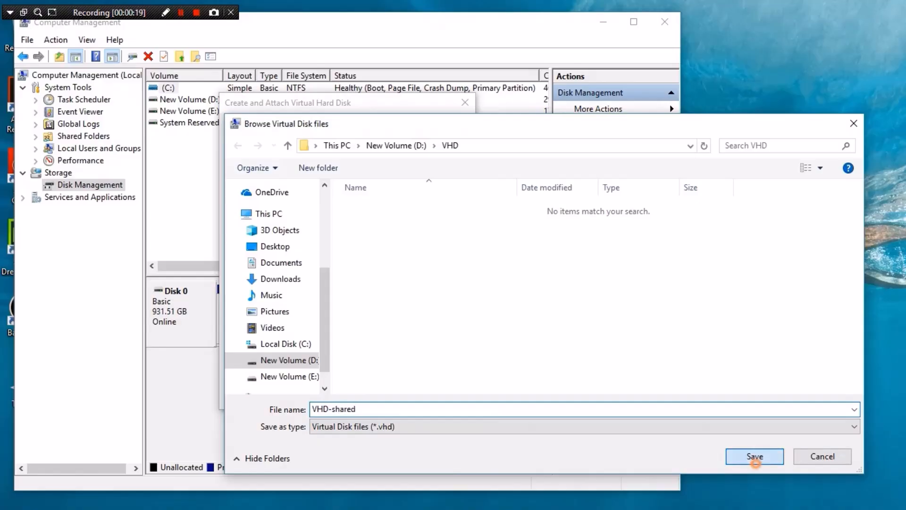
left_click(754, 456)
Step: Set the virtual disk size to 8 GB and create it
left_click(408, 187)
type("8")
left_click(452, 187)
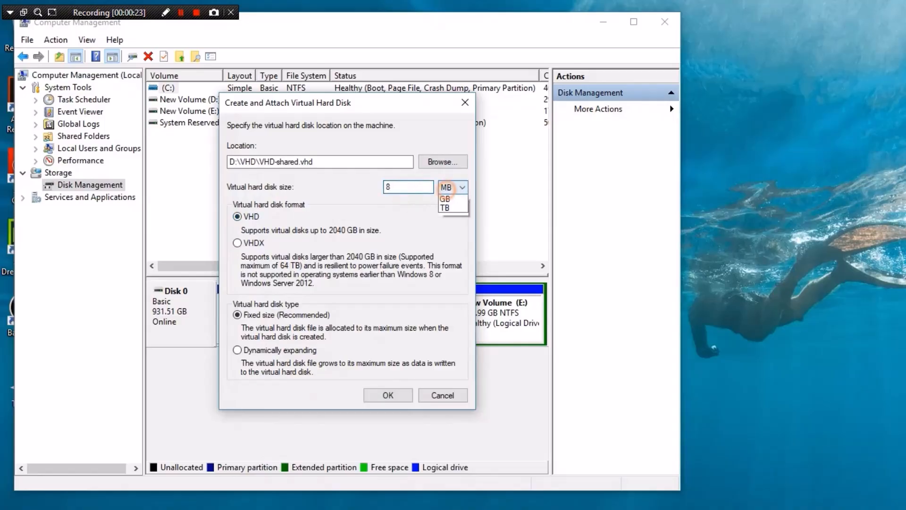
left_click(447, 203)
left_click(385, 394)
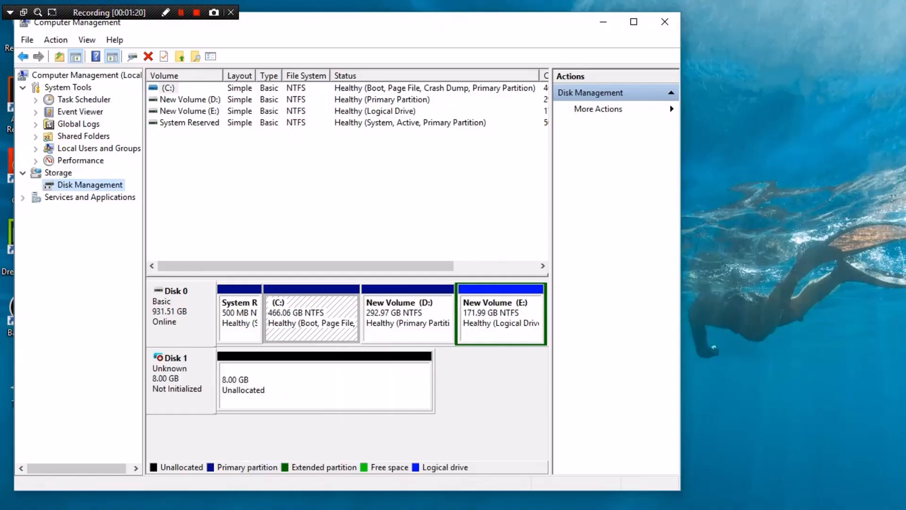
Step: Initialize Disk 1 with an MBR partition style
right_click(198, 372)
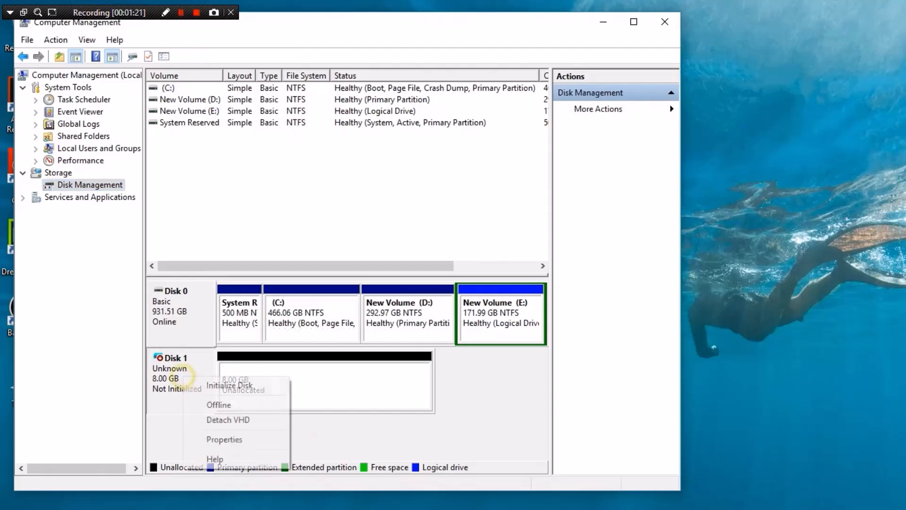
left_click(226, 384)
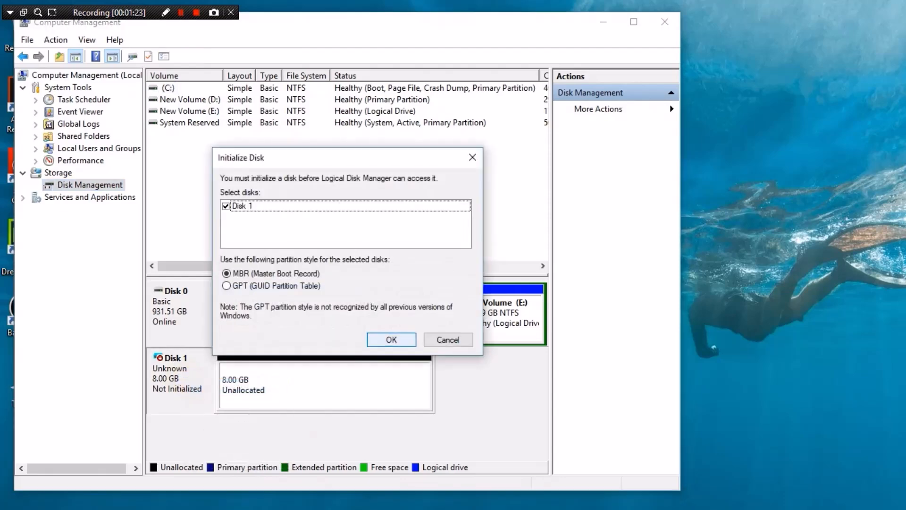
left_click(392, 339)
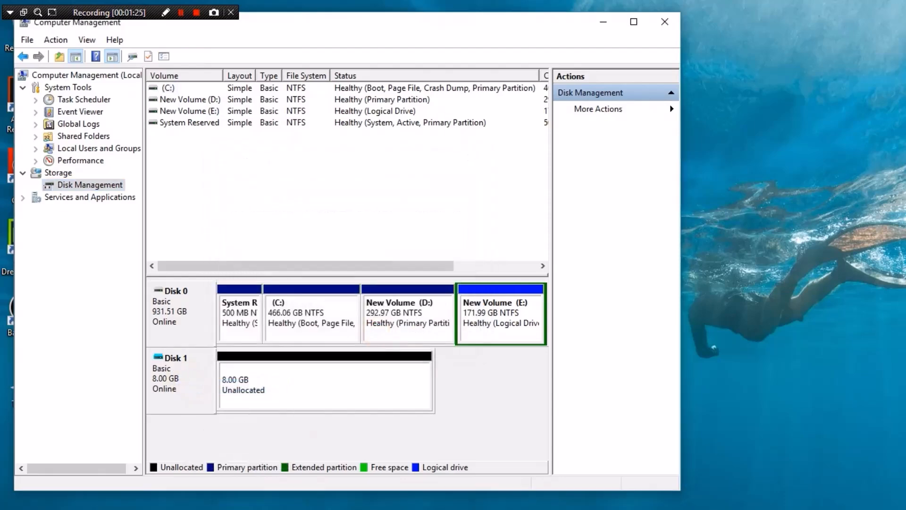
Step: Create a full-size 8189 MB NTFS simple volume on Disk 1 with drive letter F
right_click(343, 384)
left_click(397, 395)
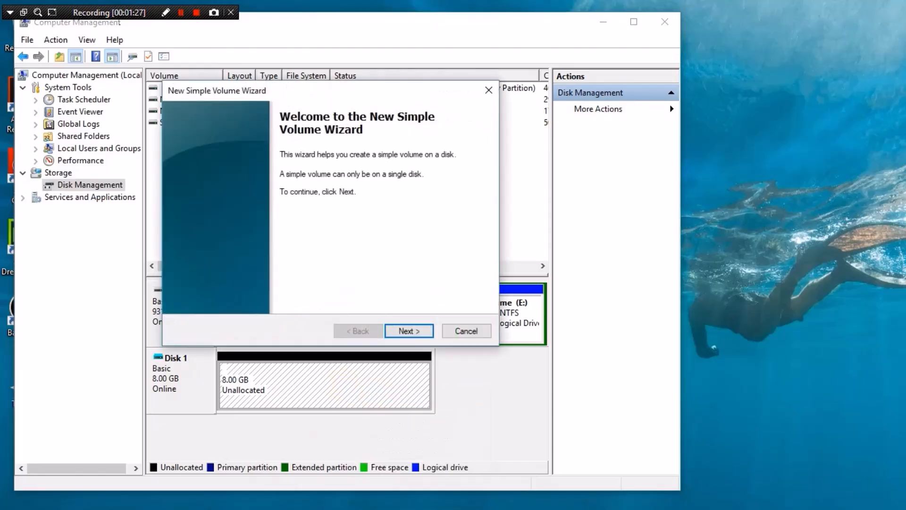
left_click(409, 330)
left_click(409, 331)
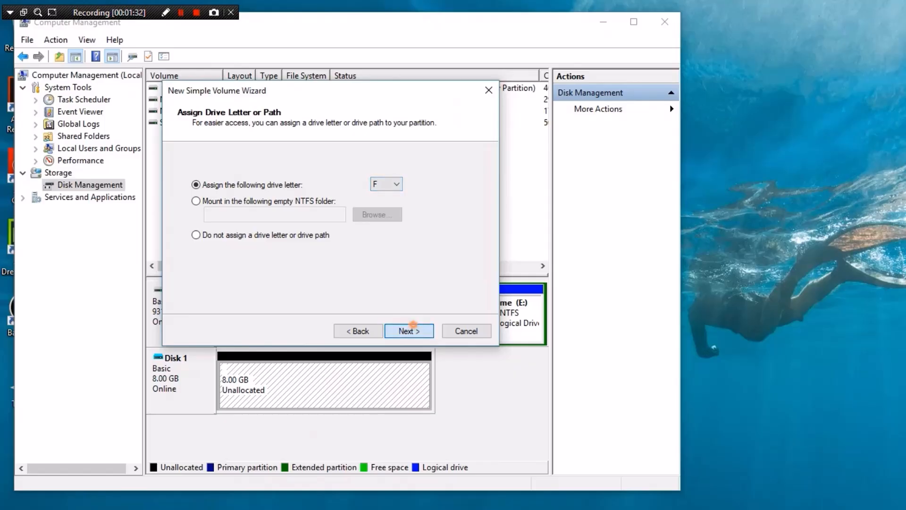
left_click(409, 331)
left_click(409, 330)
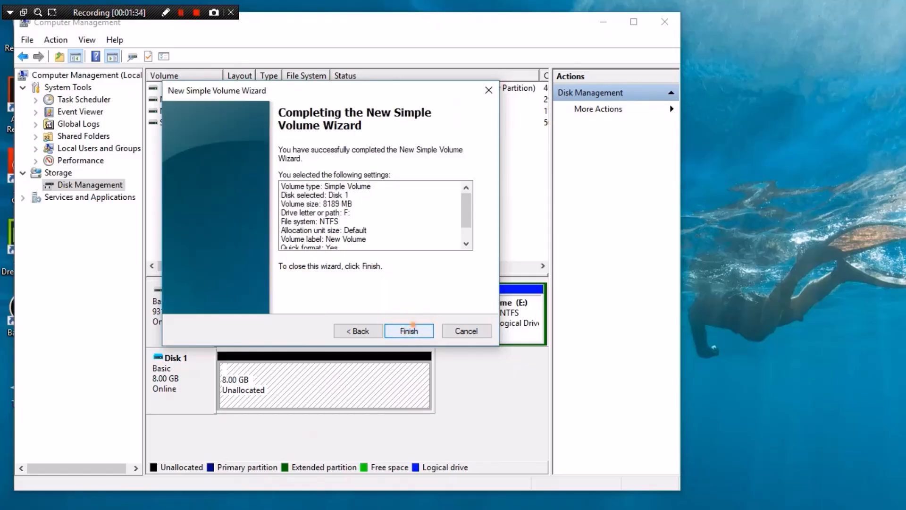
left_click(408, 330)
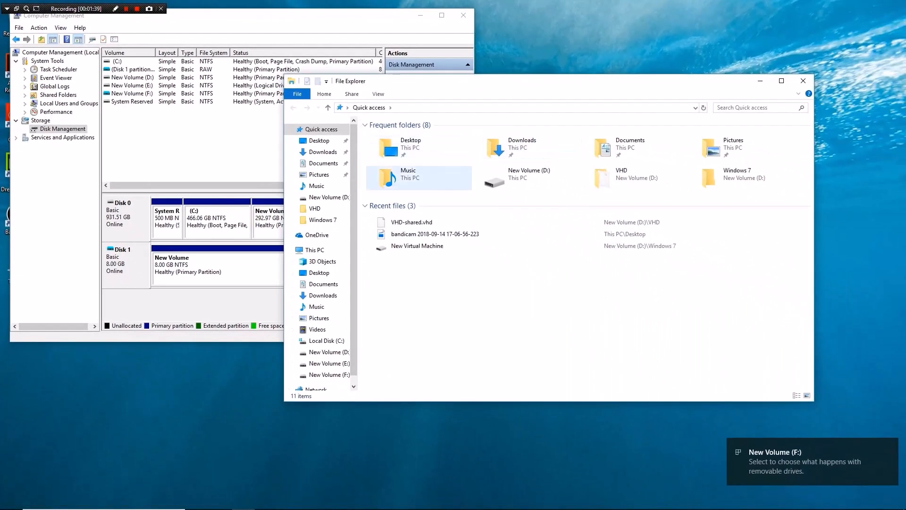
Step: Check that New Volume (F:) is empty, then reopen Hyper-V Manager via a 'Hyper' search
left_click(316, 251)
double_click(429, 264)
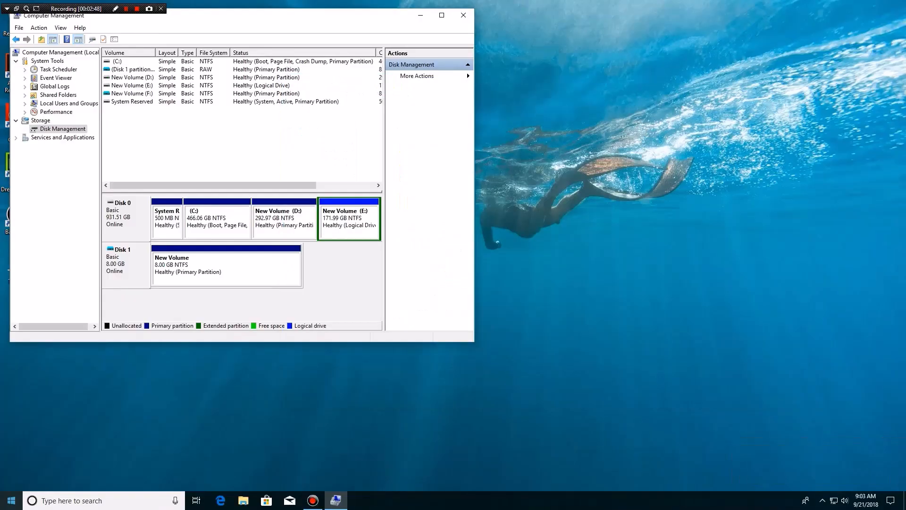
left_click(102, 500)
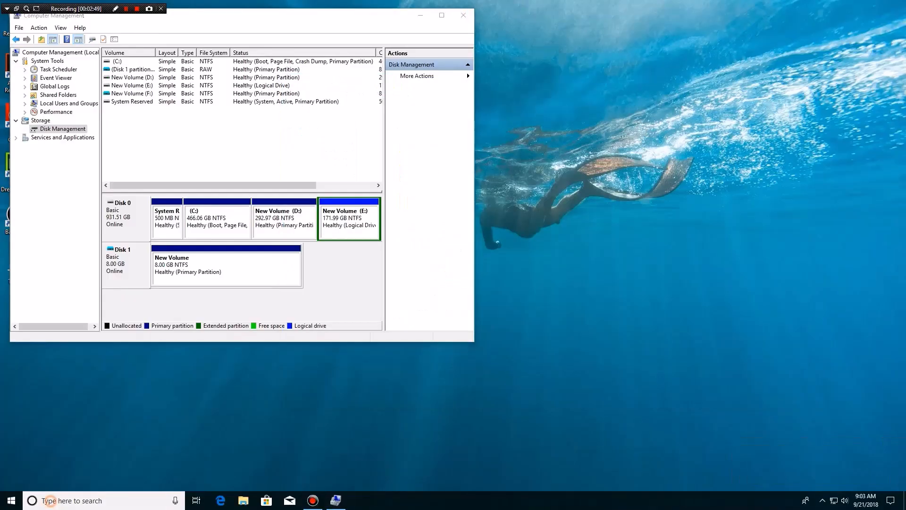
type("Hyper")
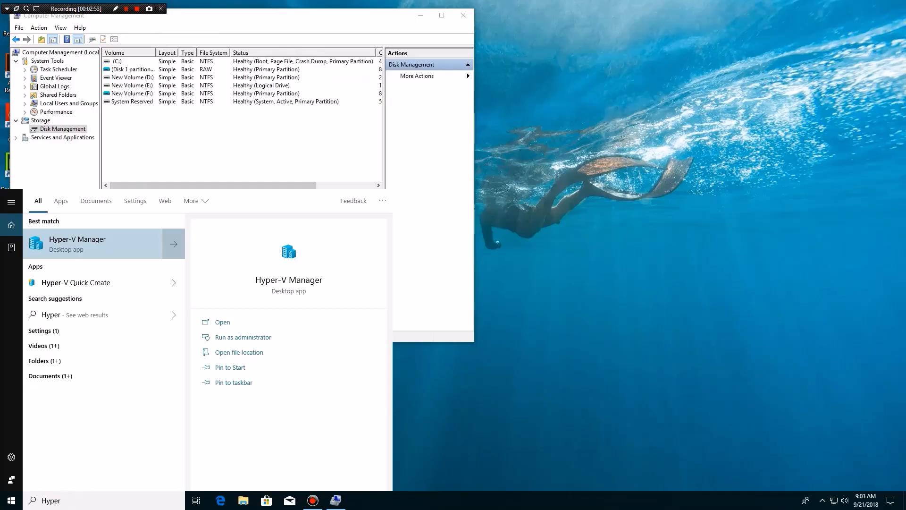
key("Return")
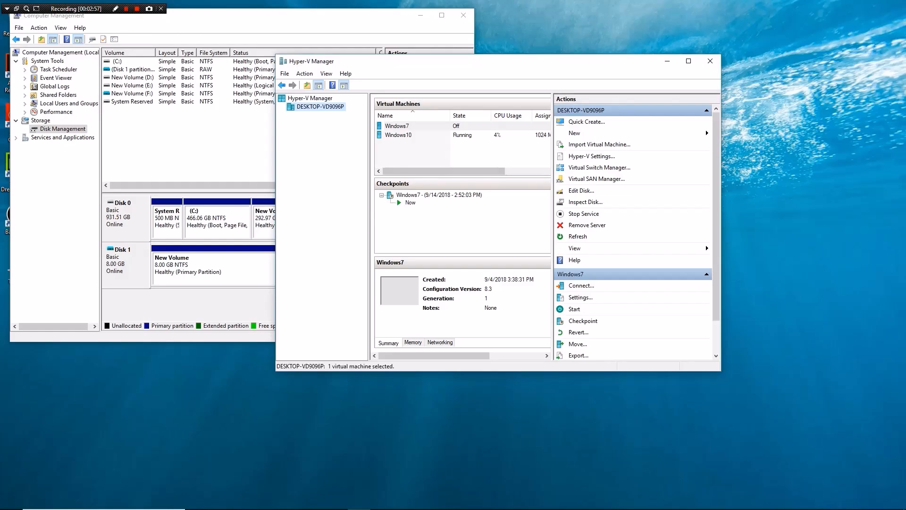
right_click(462, 135)
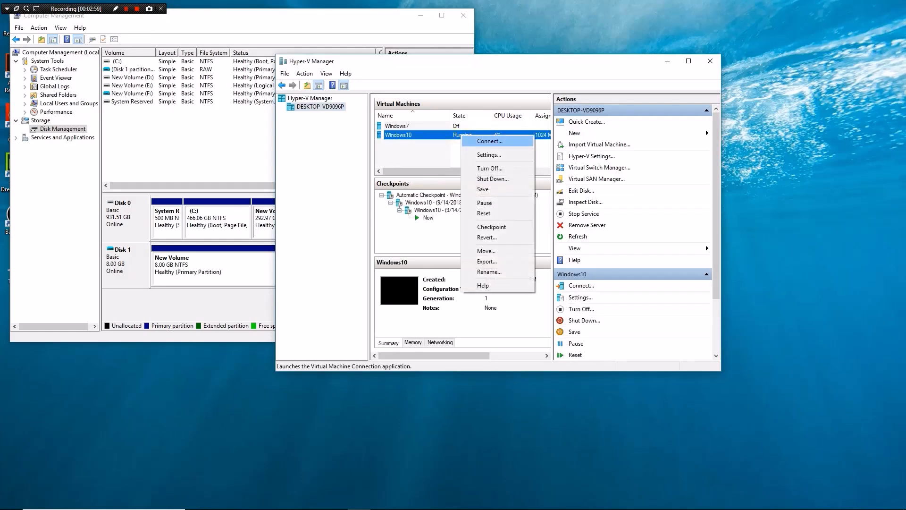
Step: Turn off Windows10 and add a new hard drive on IDE Controller 0
left_click(481, 168)
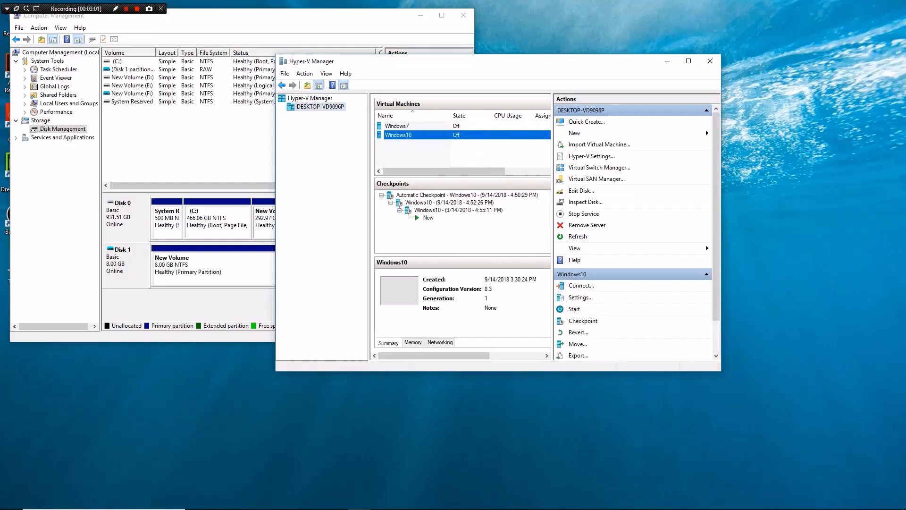
right_click(473, 135)
left_click(491, 156)
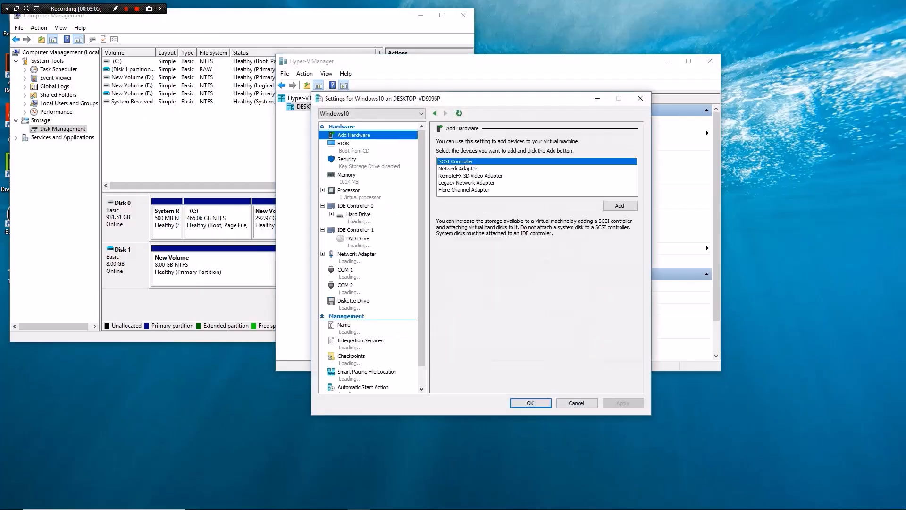
left_click(377, 205)
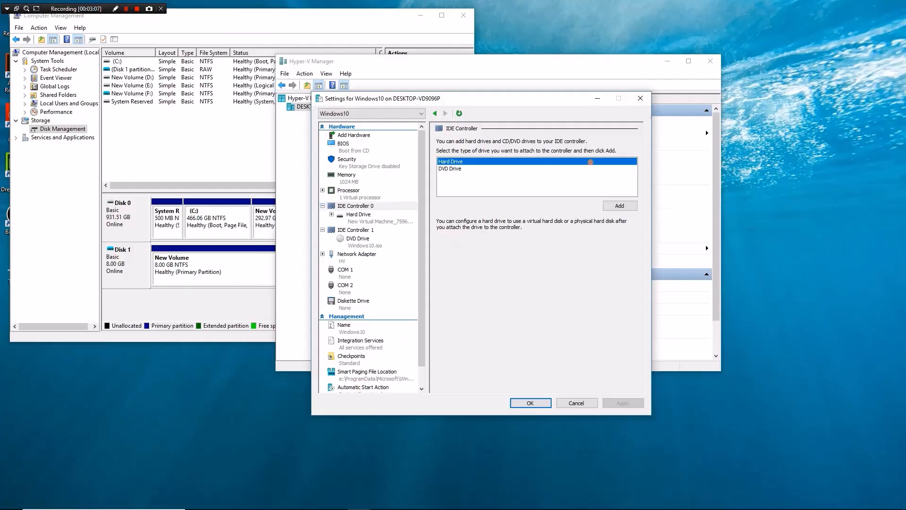
left_click(614, 205)
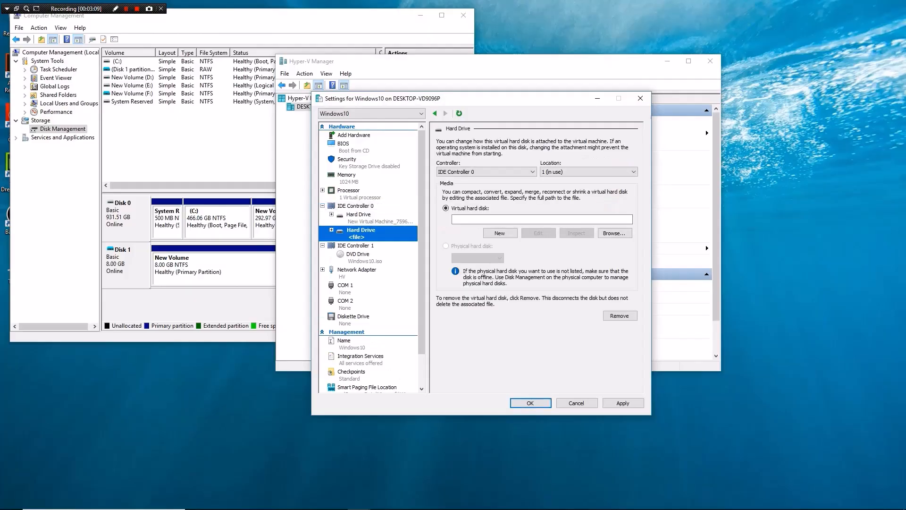
Step: Point the new hard drive at D:\VHD\VHD-shared.vhd and apply the settings
left_click(614, 233)
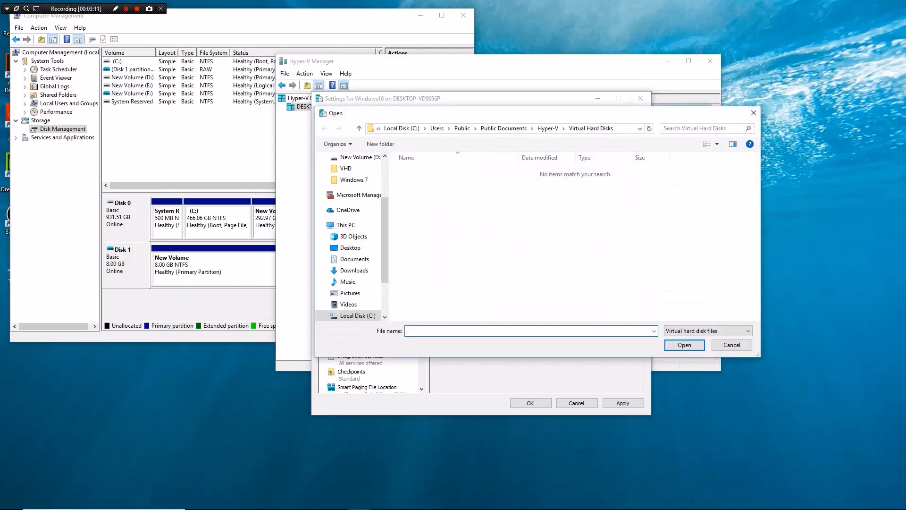
scroll(351, 236, "down", 1)
left_click(356, 315)
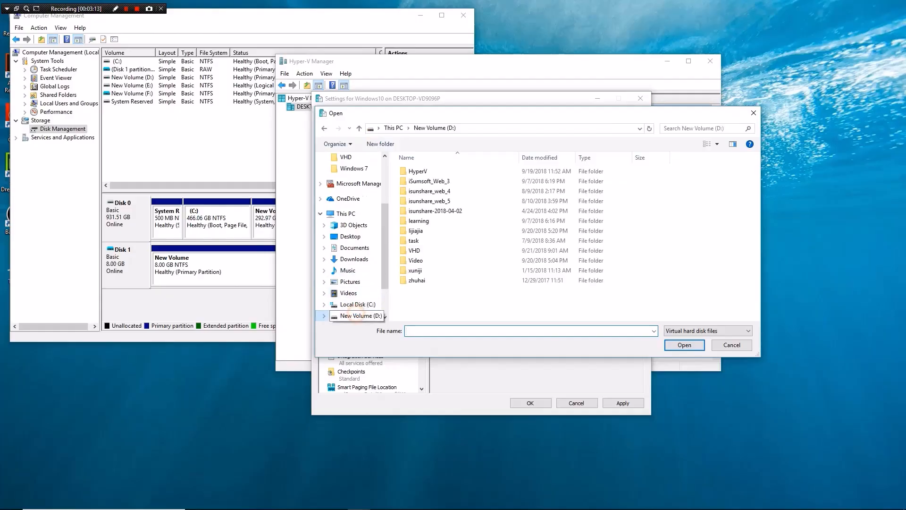
double_click(431, 250)
left_click(459, 171)
left_click(684, 345)
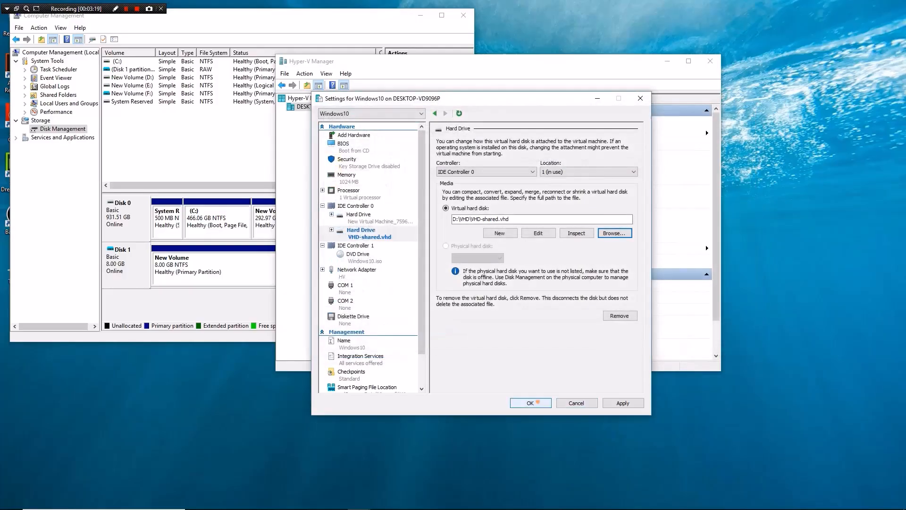
left_click(535, 403)
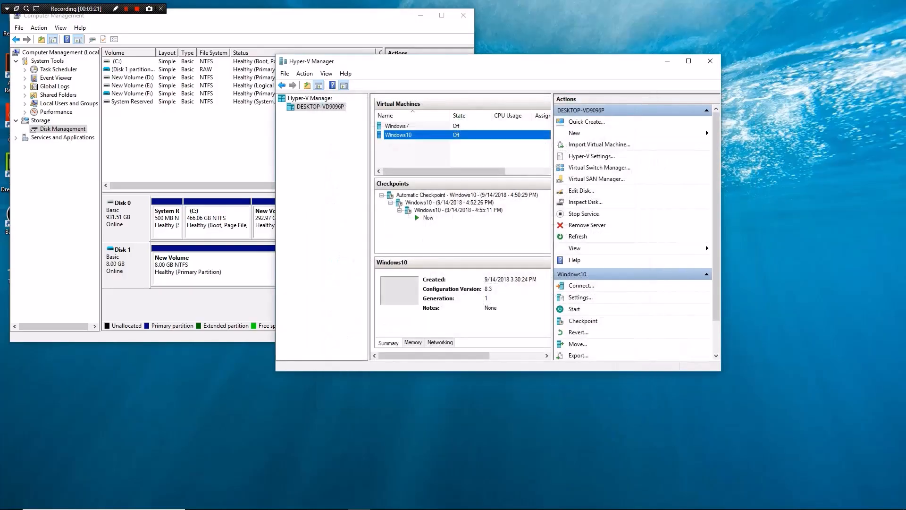
Step: Detach the 8 GB VHD (Disk 1) from the host in Disk Management
left_click(126, 264)
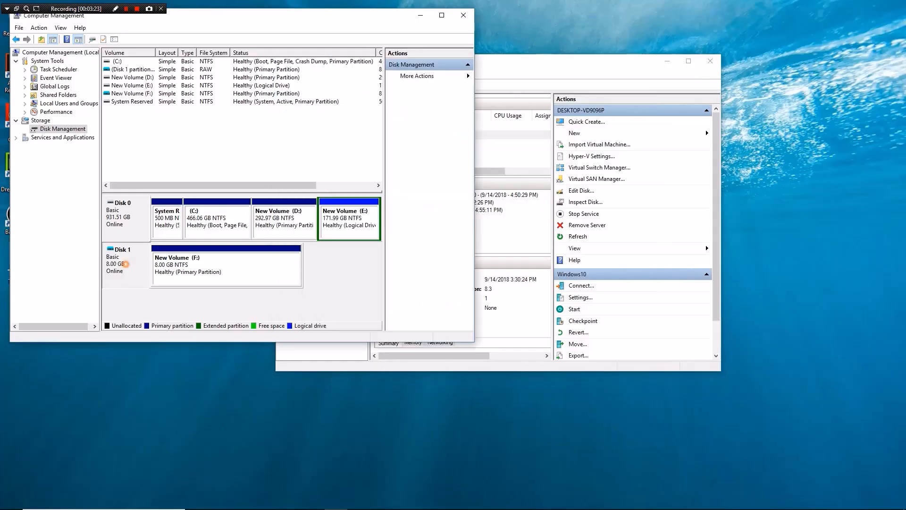
right_click(126, 264)
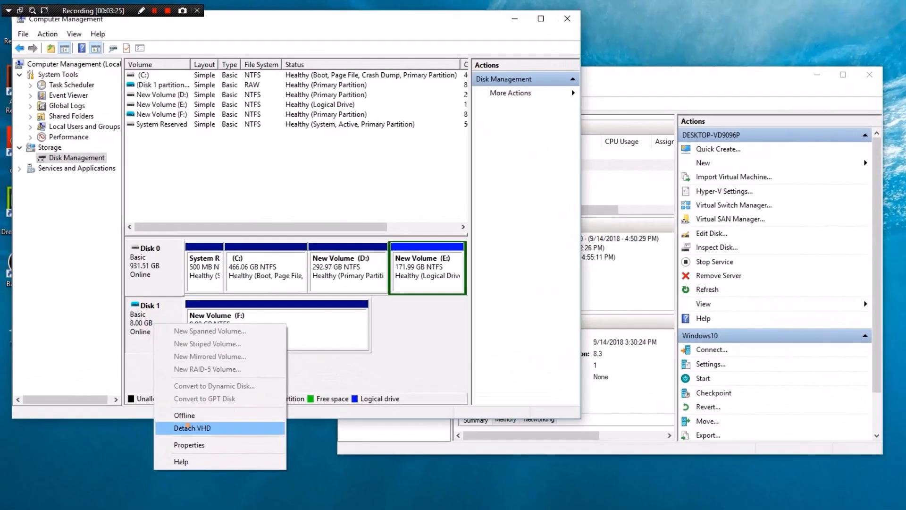
left_click(170, 393)
left_click(304, 225)
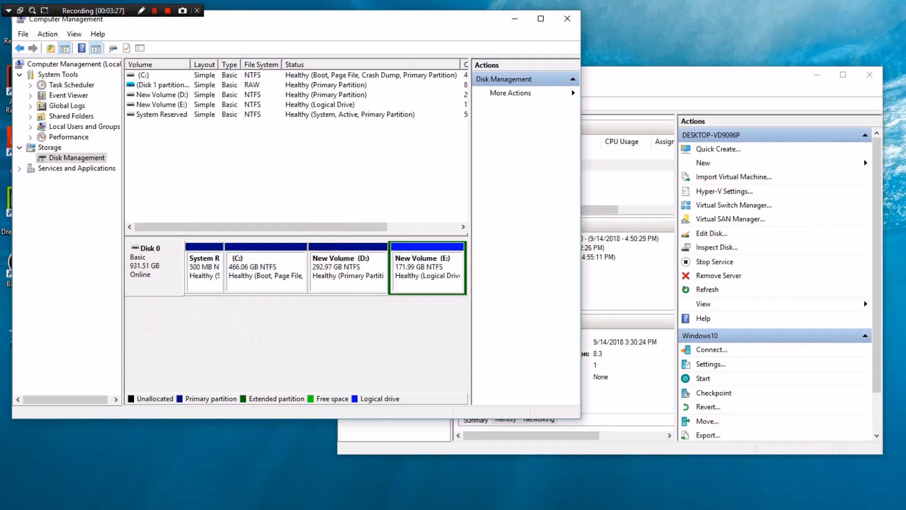
Step: Connect to the Windows10 virtual machine and start it
left_click(633, 181)
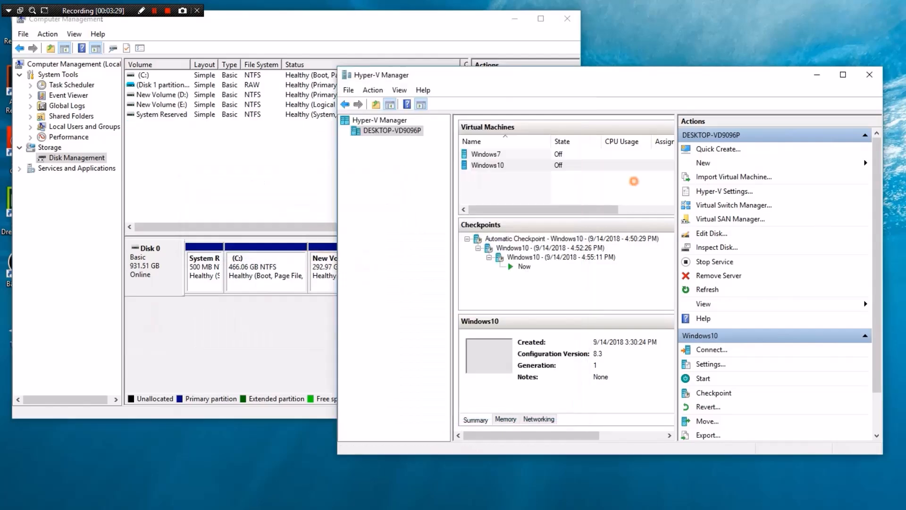
left_click(541, 166)
right_click(542, 168)
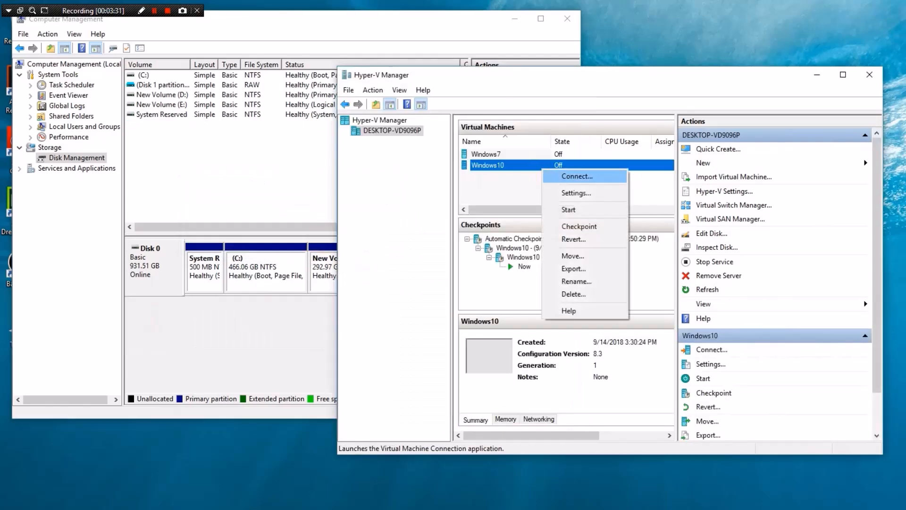
left_click(553, 173)
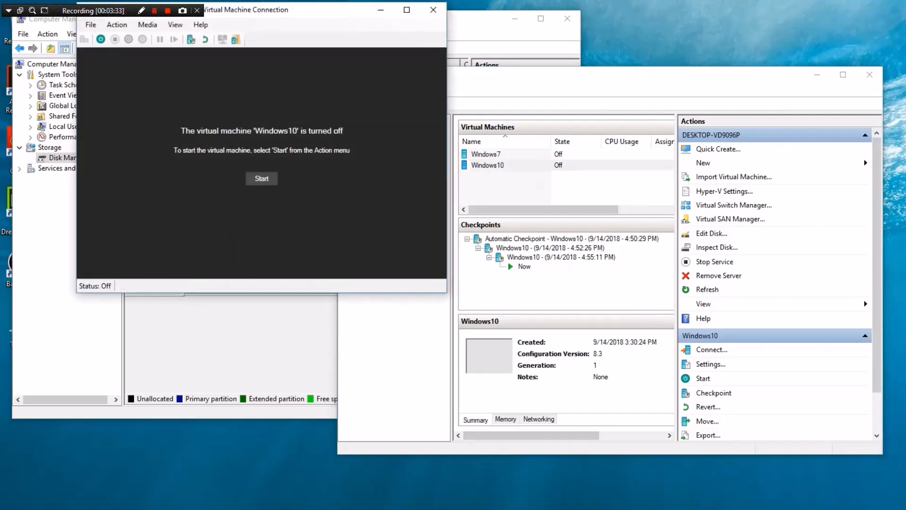
left_click(261, 178)
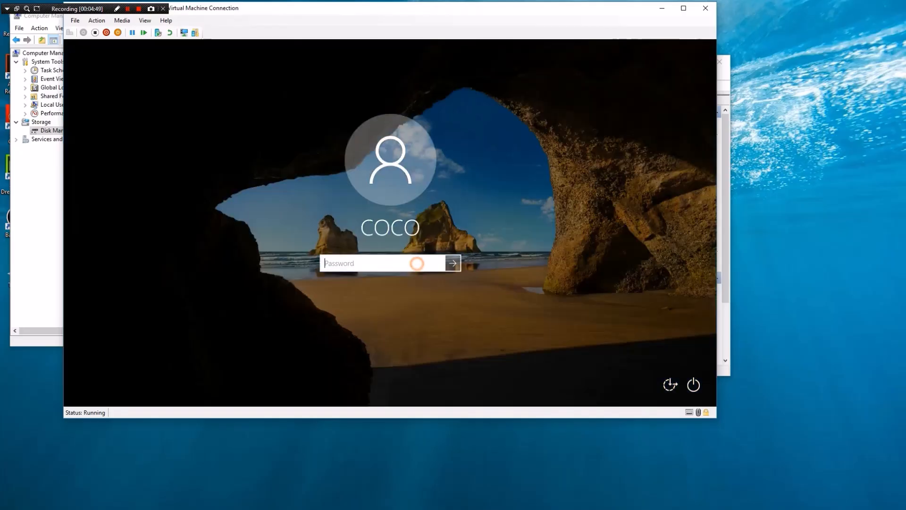
Step: Sign in with the account password and open File Explorer in the guest
type("p")
key("Return")
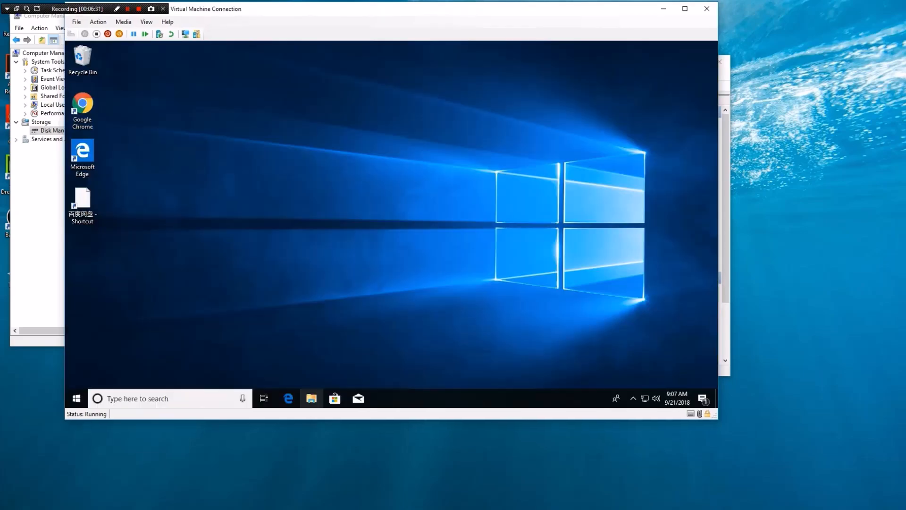
left_click(311, 398)
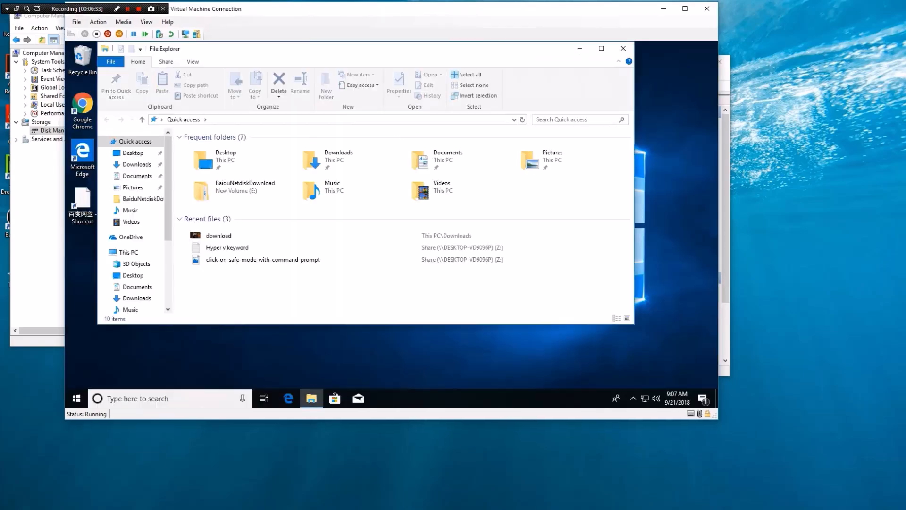
Step: Open the New Volume (G:) drive under This PC in the VM and see that it is empty
left_click(129, 252)
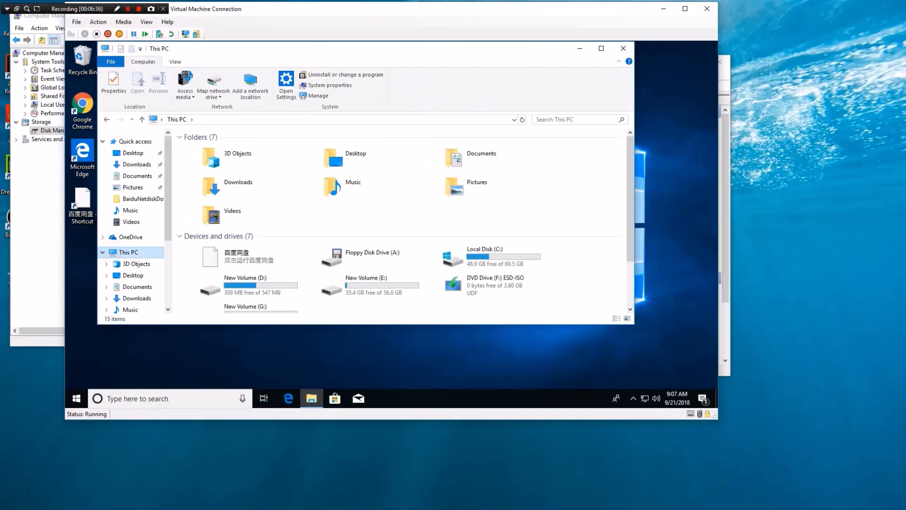
scroll(359, 257, "down", 2)
left_click(284, 263)
double_click(283, 263)
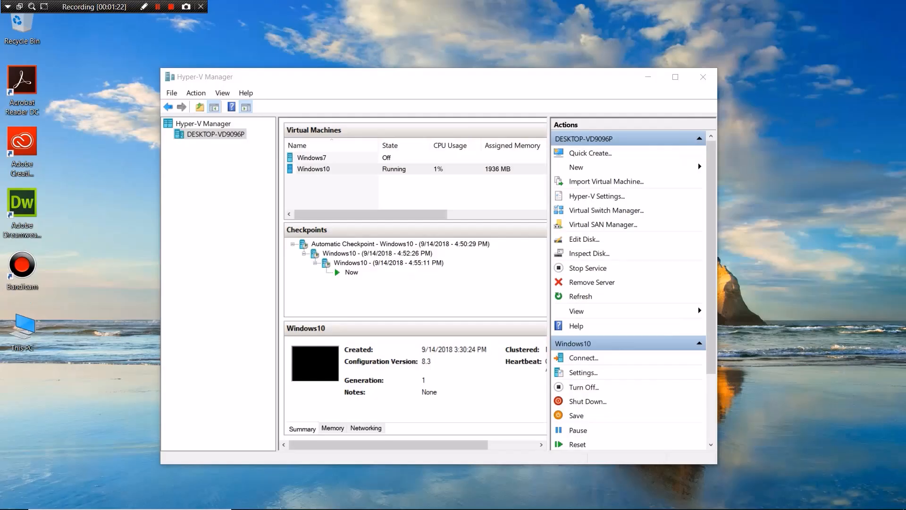
Step: Connect to Windows10 with host drives C:, D: and E: shared as local resources
left_click(338, 168)
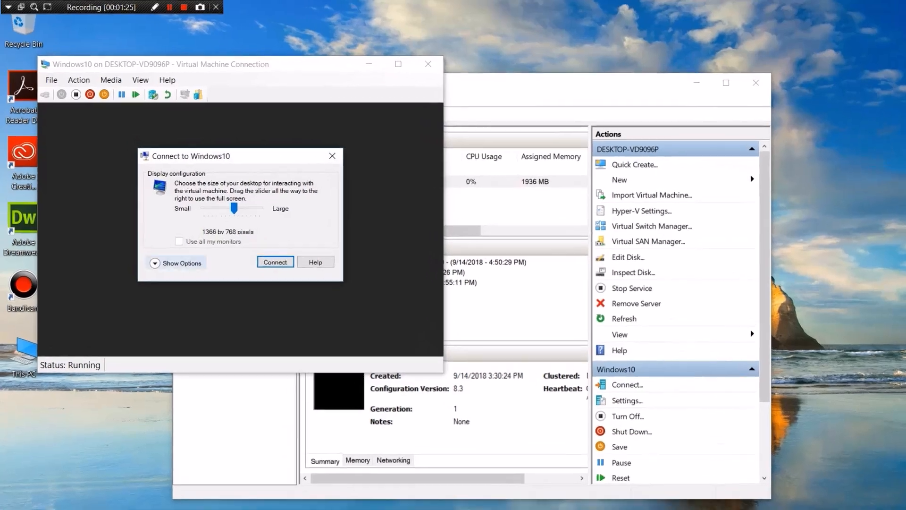
left_click(144, 244)
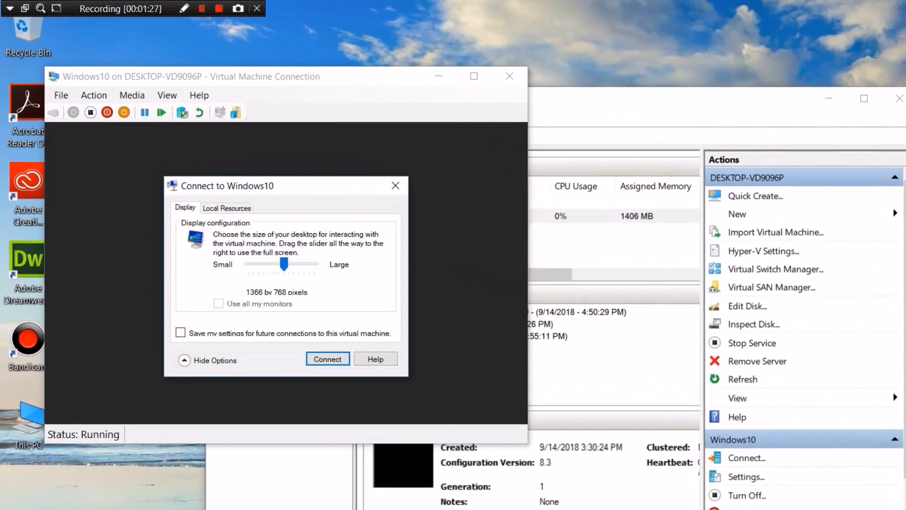
left_click(227, 209)
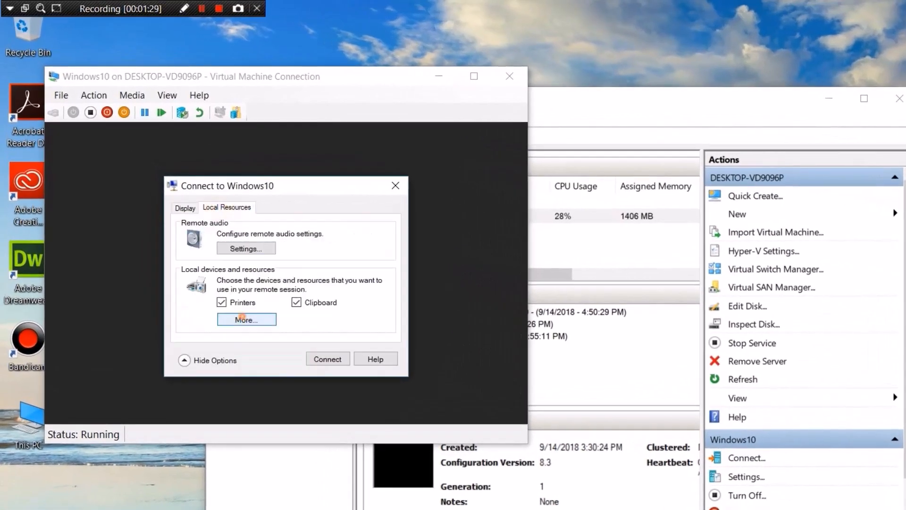
left_click(247, 319)
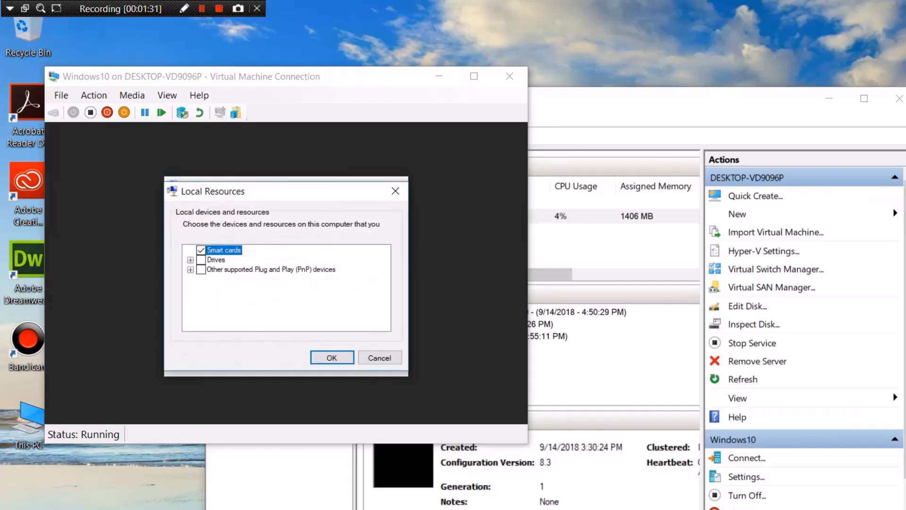
left_click(191, 260)
left_click(212, 269)
left_click(213, 278)
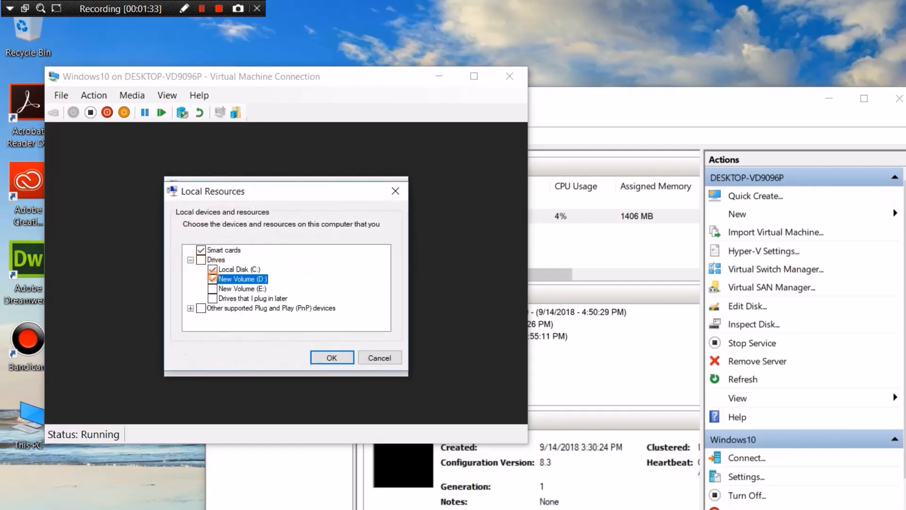
left_click(213, 288)
left_click(332, 357)
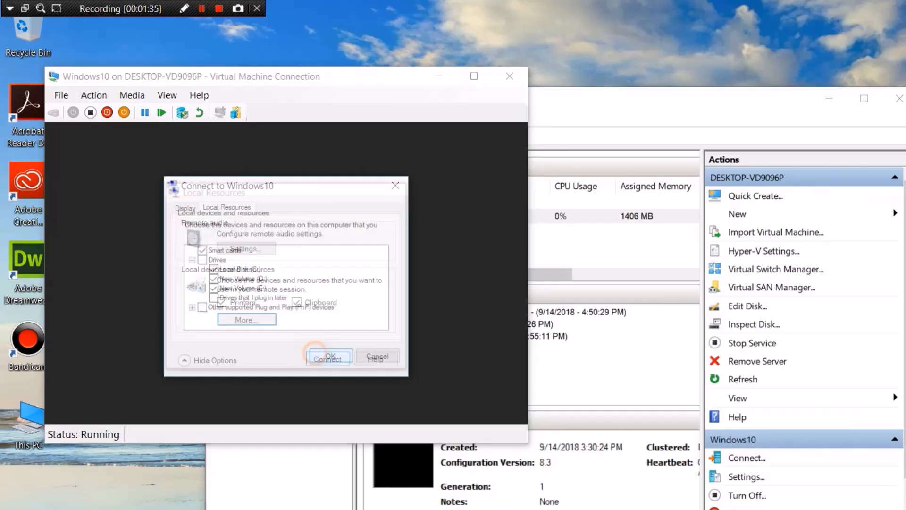
left_click(316, 355)
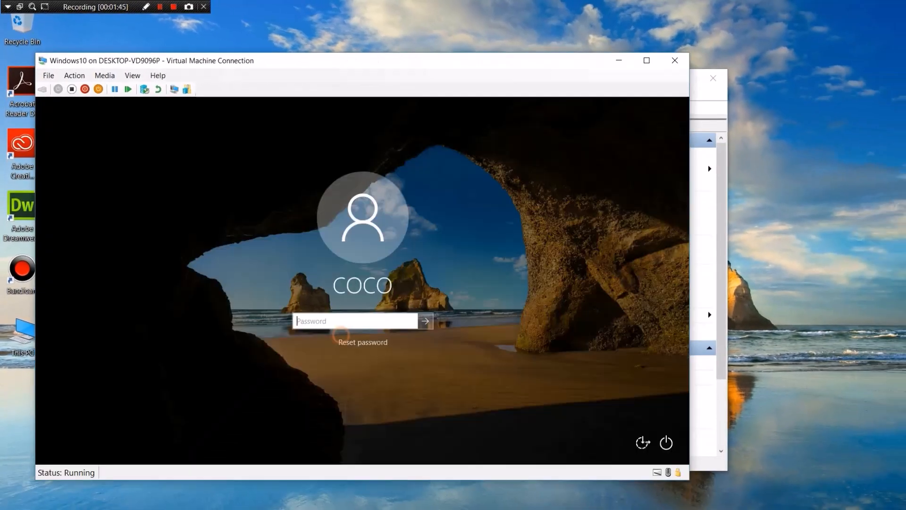
Step: Sign in with the account password and open the redirected 'E on DESKTOP' drive, listing 360 and AI media editor
type("1")
type("234")
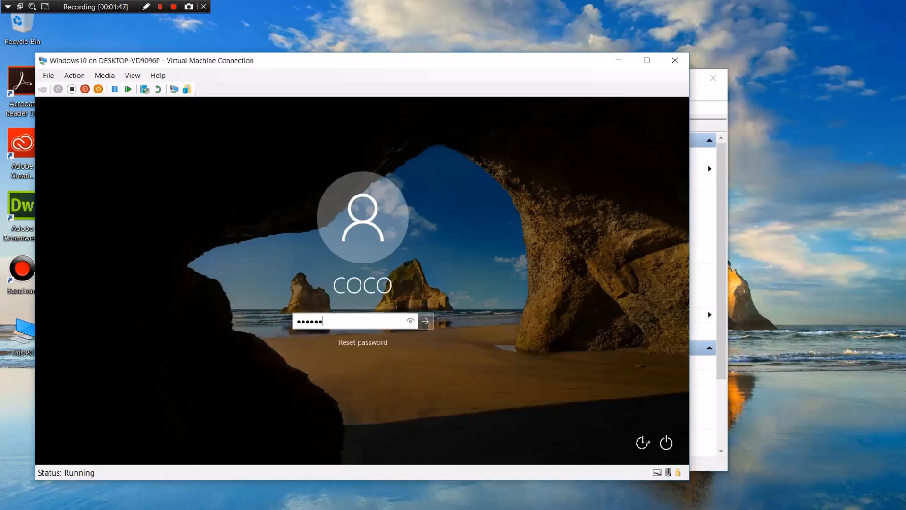
key("Return")
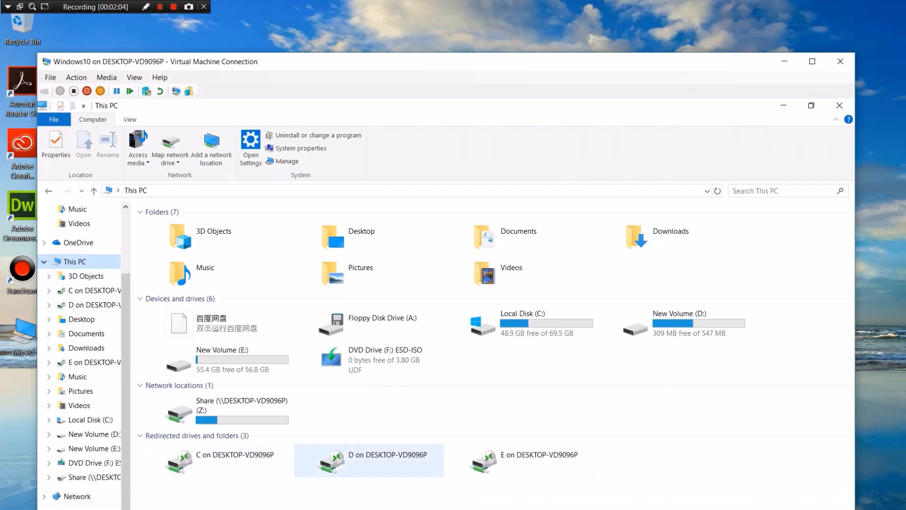
double_click(529, 459)
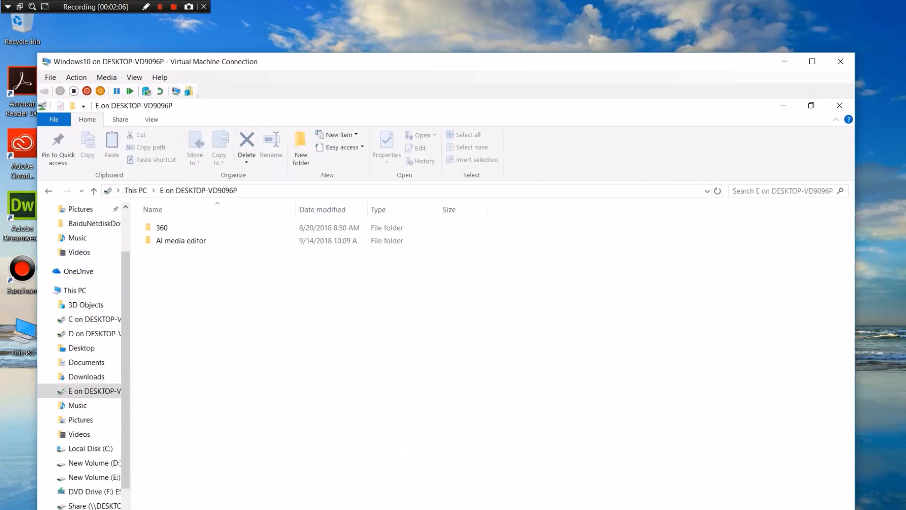